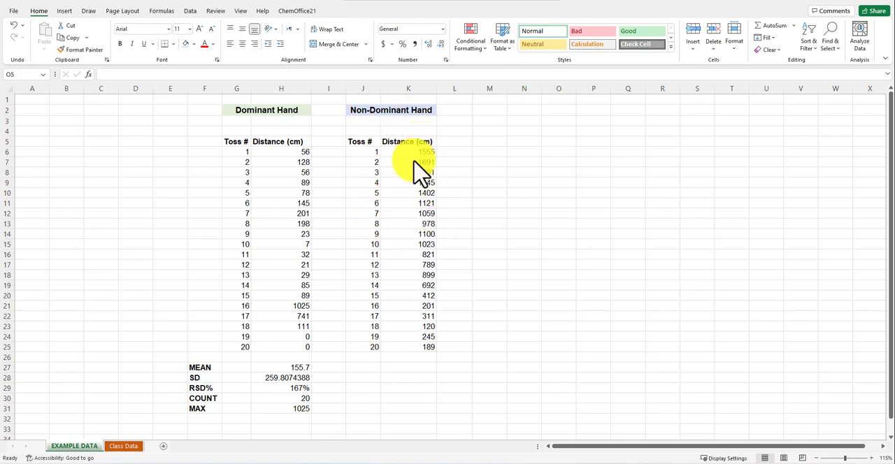
- Insert a blank markers-only scatter chart and place it in the empty area beside the Non-Dominant Hand data
click(535, 364)
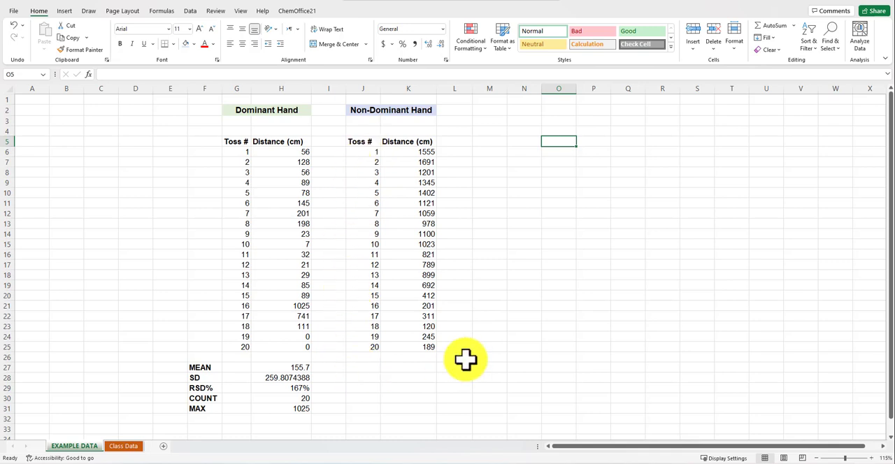
click(501, 256)
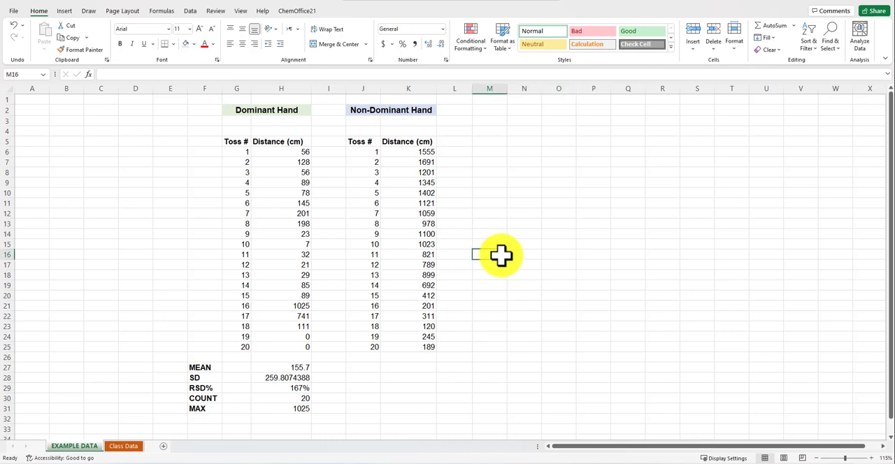
click(476, 179)
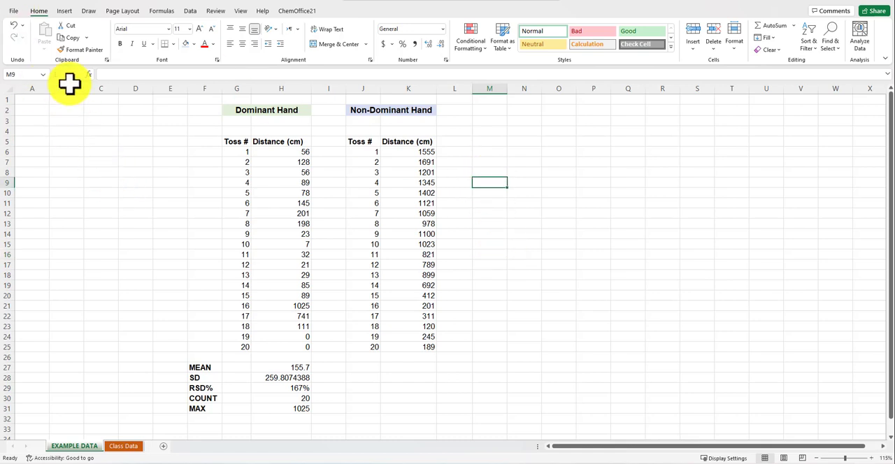
click(64, 10)
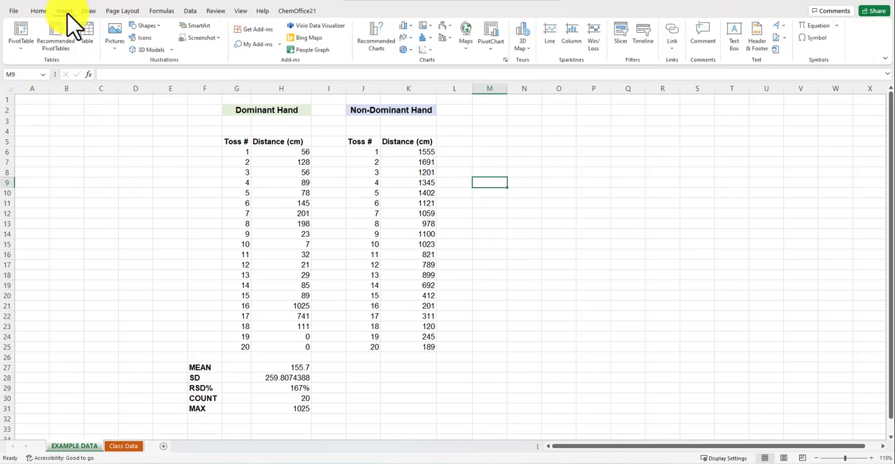
click(426, 50)
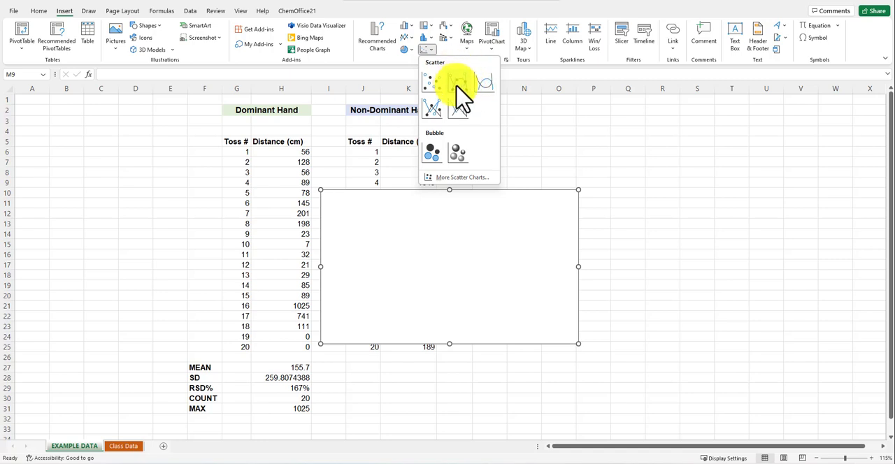
click(433, 91)
drag(435, 236, 578, 175)
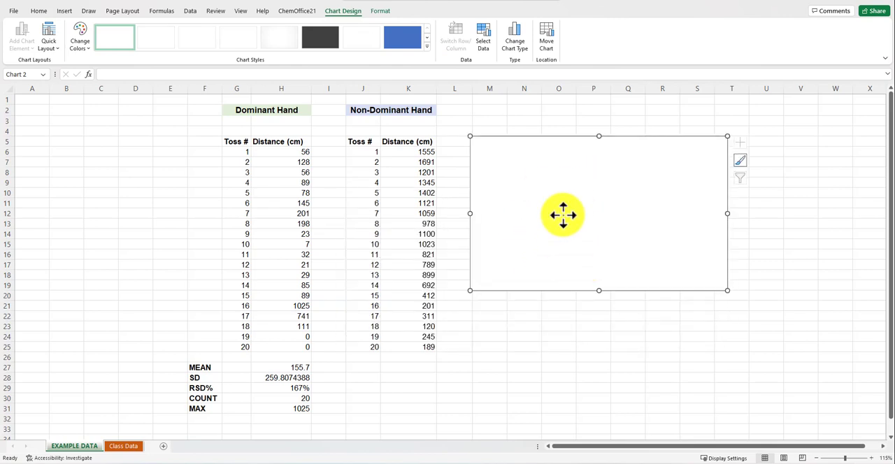
drag(563, 215, 569, 212)
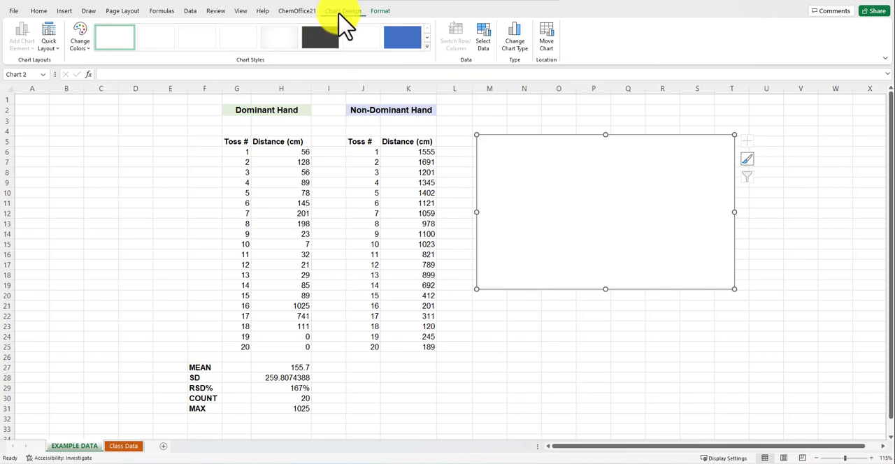
- Add a data series to the chart with the non-dominant toss numbers J6:J25 as its X values
click(485, 40)
drag(563, 138, 567, 64)
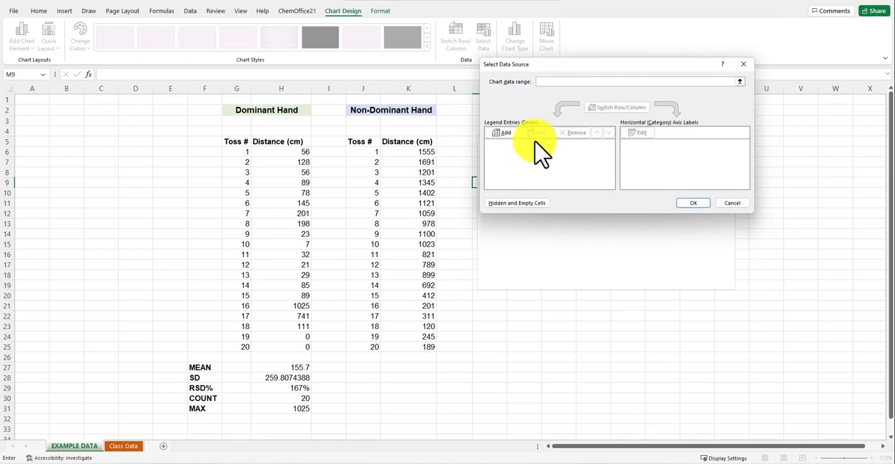
click(505, 133)
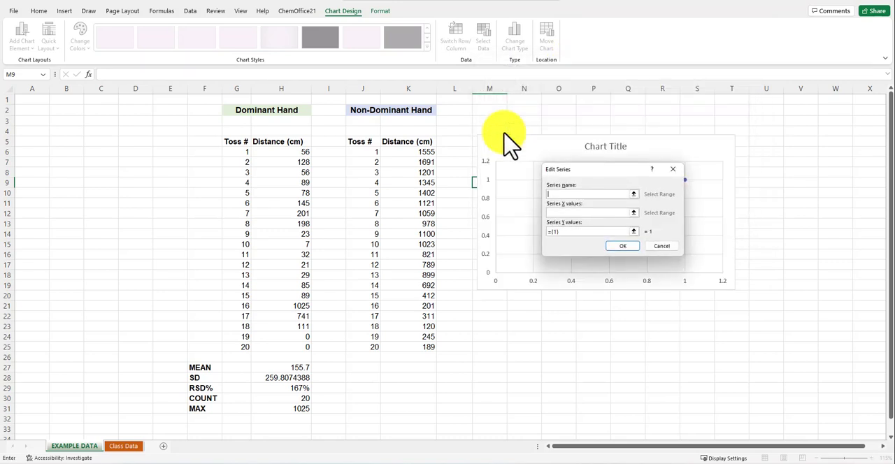
click(634, 213)
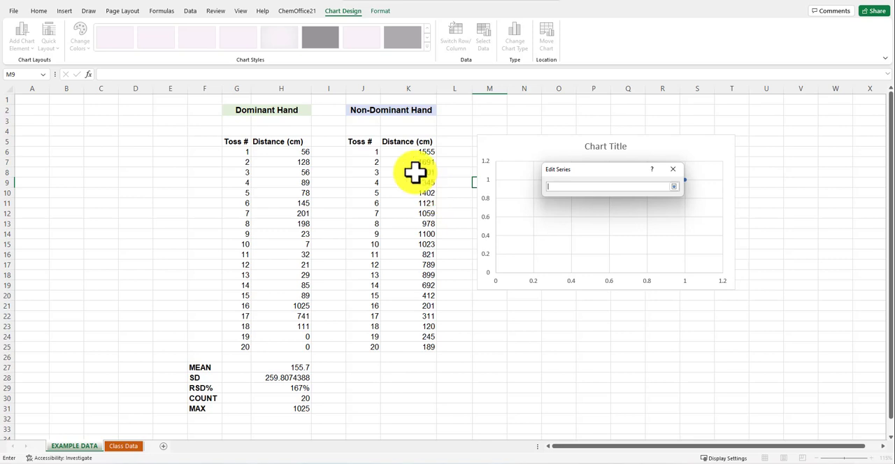
drag(371, 151, 368, 349)
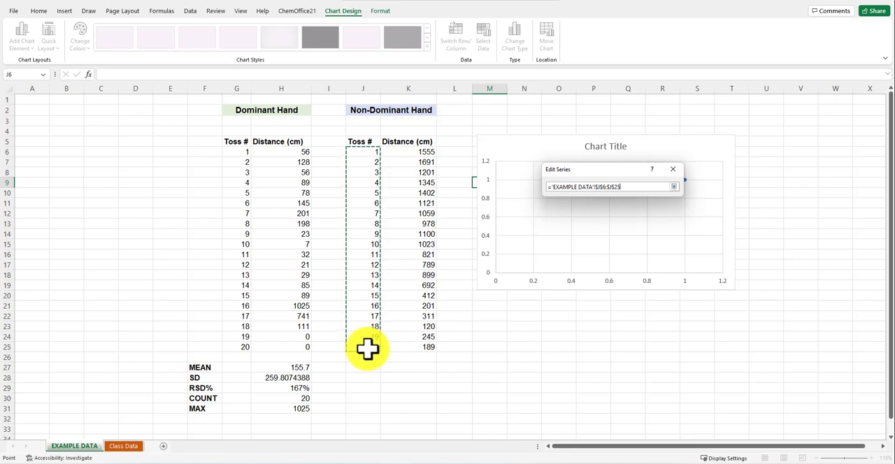
click(673, 187)
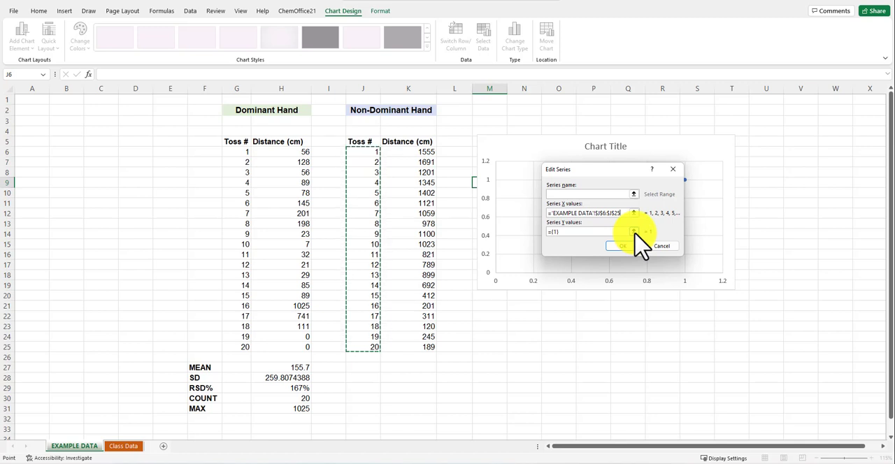
- Set the series Y values to the non-dominant distances K6:K25 and apply the data source
click(634, 232)
drag(417, 155, 419, 343)
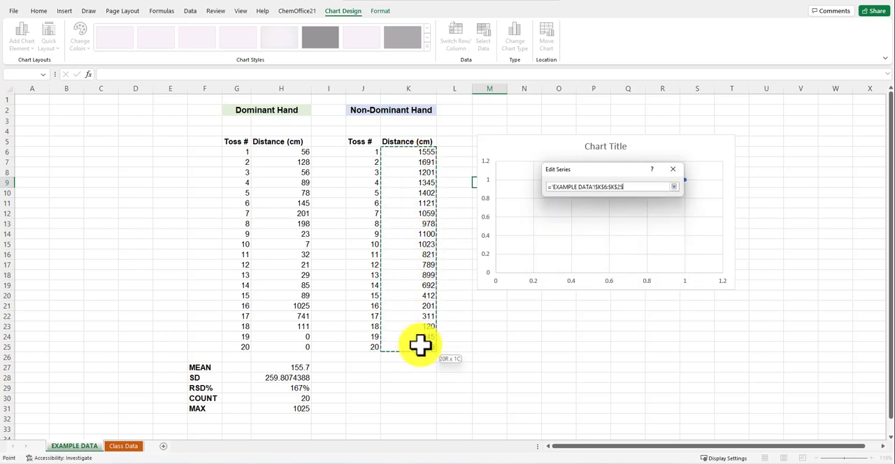
click(673, 187)
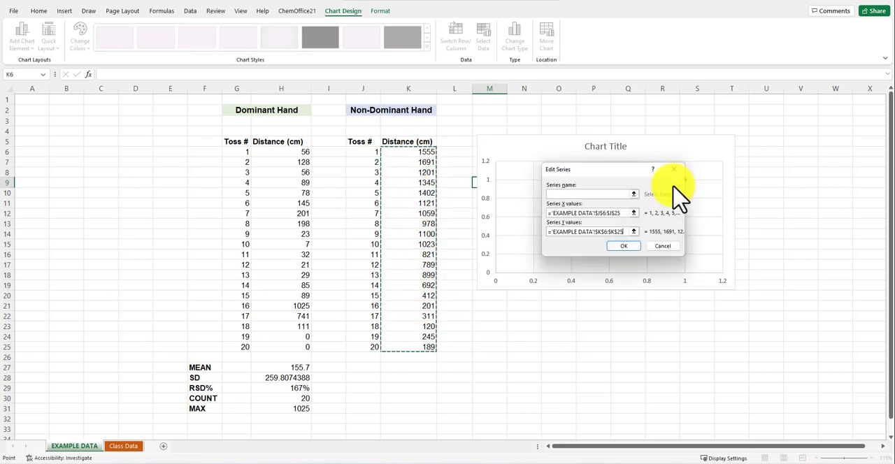
click(624, 246)
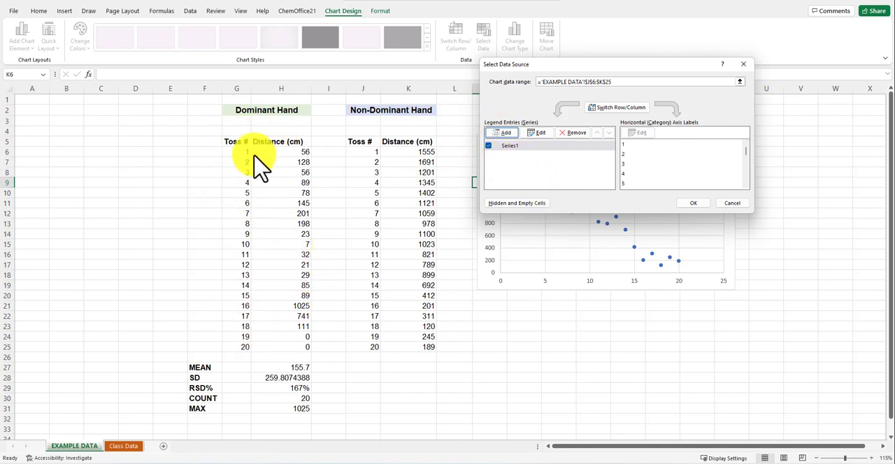
click(696, 203)
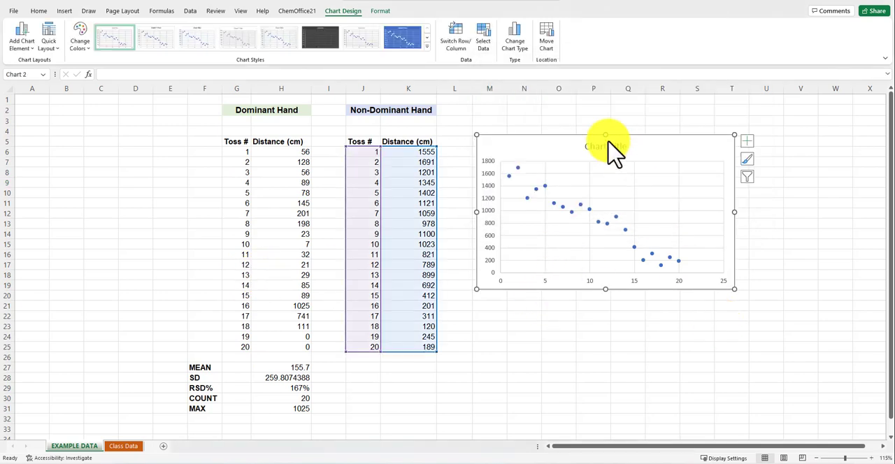
- Shift the chart slightly down and remove its chart title and gridlines
mouse_move(690, 155)
mouse_down()
mouse_move(703, 150)
mouse_move(685, 162)
mouse_up()
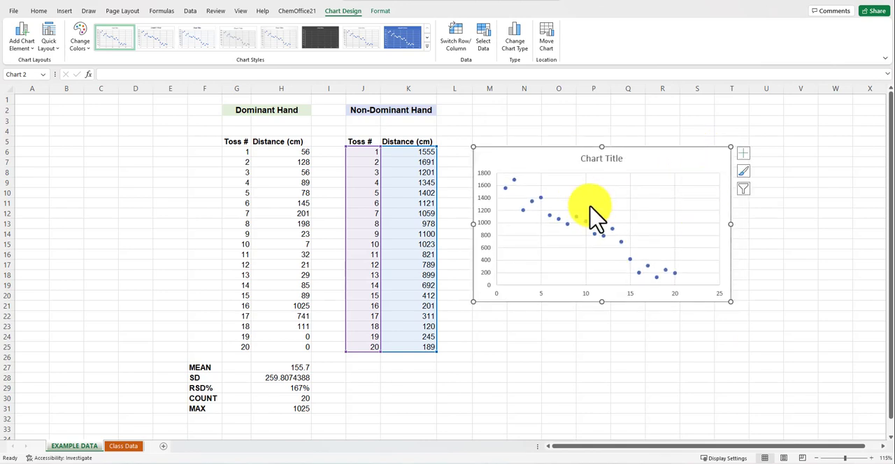
click(743, 154)
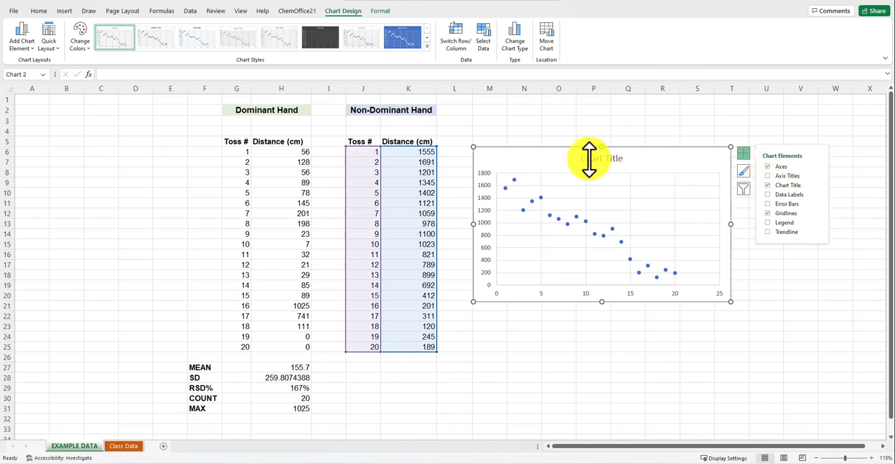
click(768, 186)
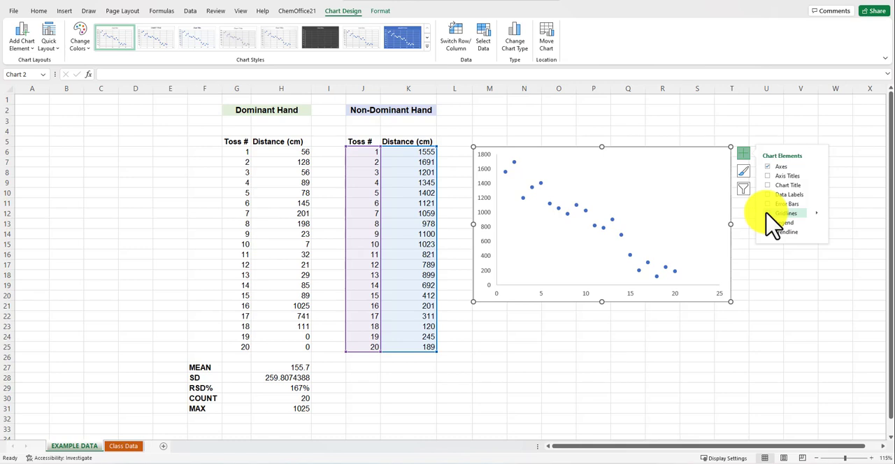
click(767, 213)
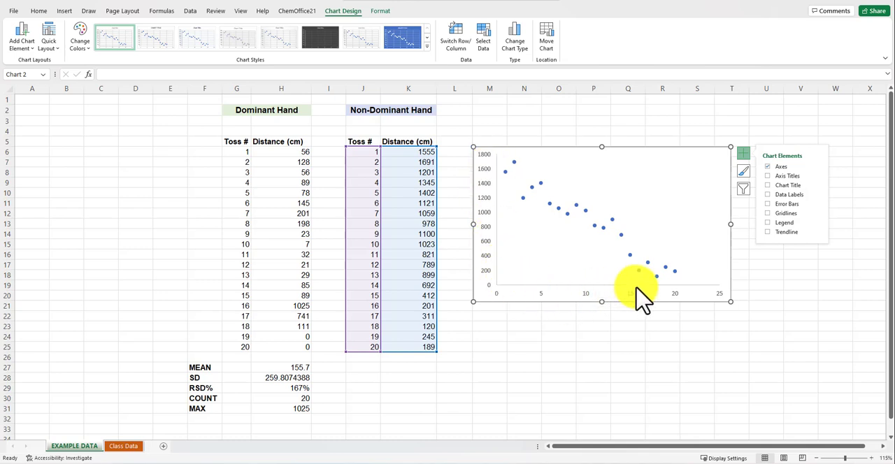
- Add axis titles to the chart and name the vertical axis "Distance (cm)"
click(769, 176)
click(488, 210)
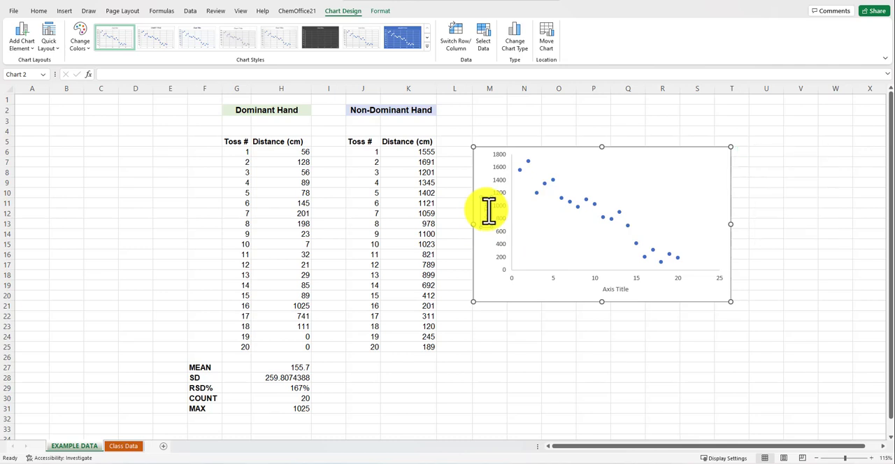
triple_click(489, 213)
- Rename the horizontal axis title to "Toss Number" and close the axis title formatting options
click(618, 289)
double_click(606, 289)
drag(604, 289, 645, 289)
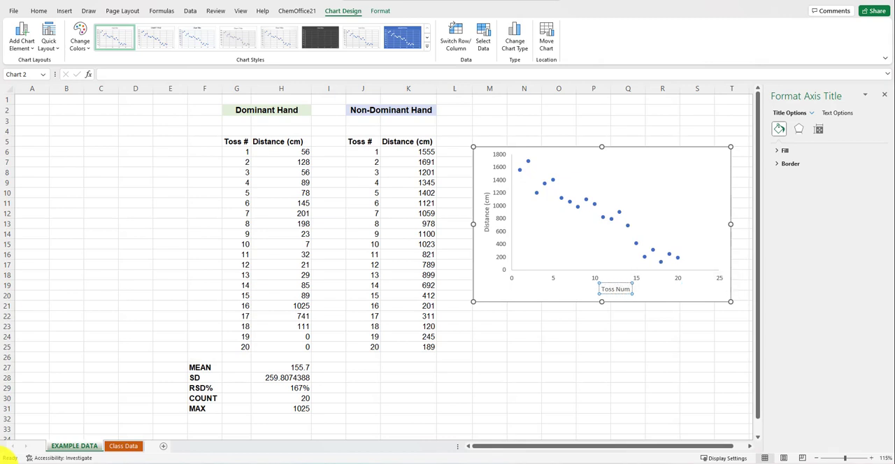
text(Toss Number)
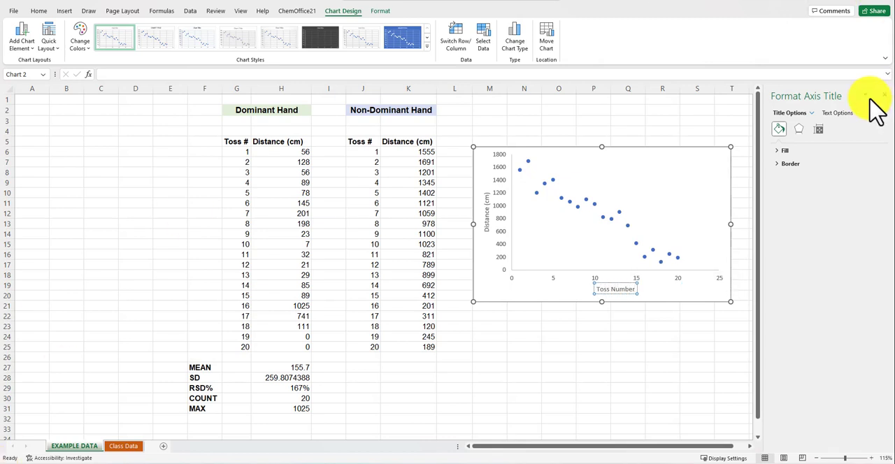
click(883, 96)
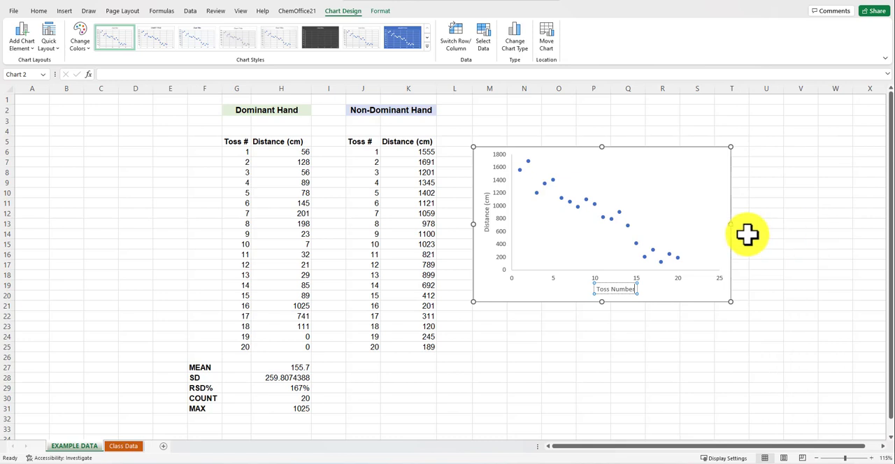
- Move the finished chart slightly up beside the non-dominant data and deselect it
drag(482, 278, 495, 274)
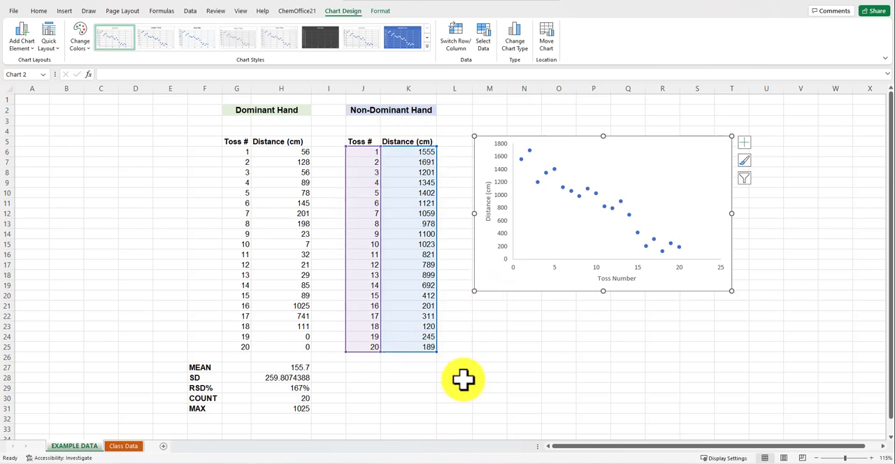
key(Escape)
click(571, 336)
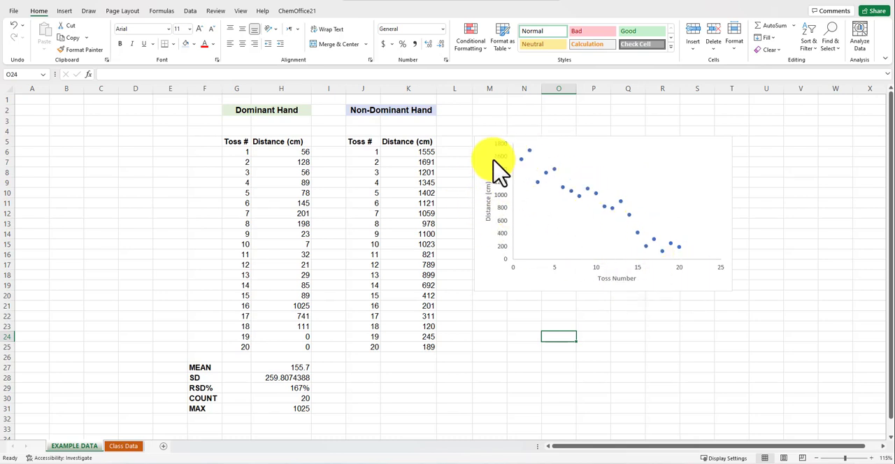
- Add a linear trendline to the plotted points and display its equation and R-squared value on the chart
click(615, 216)
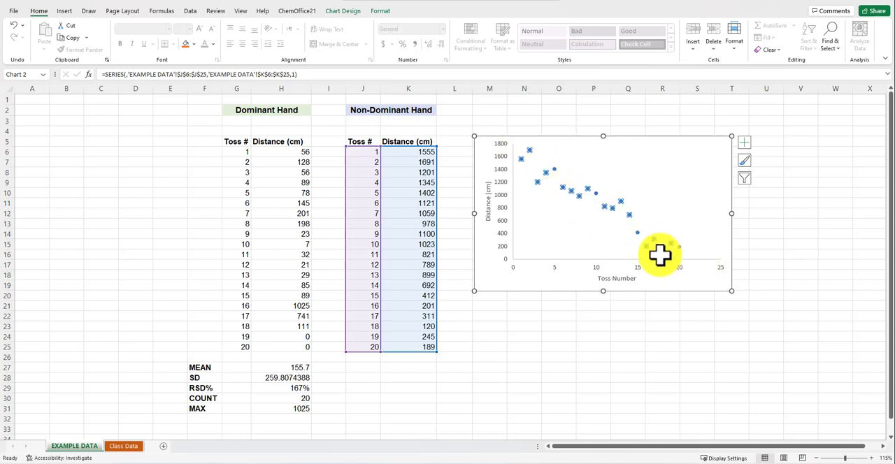
click(743, 143)
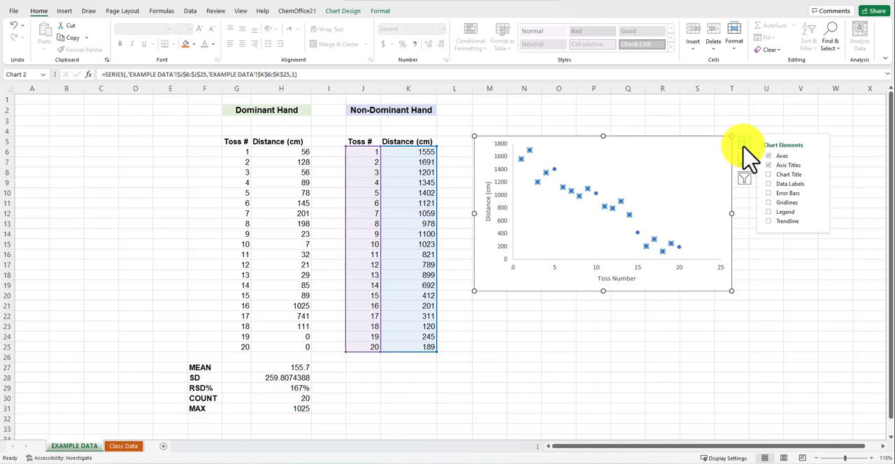
click(768, 221)
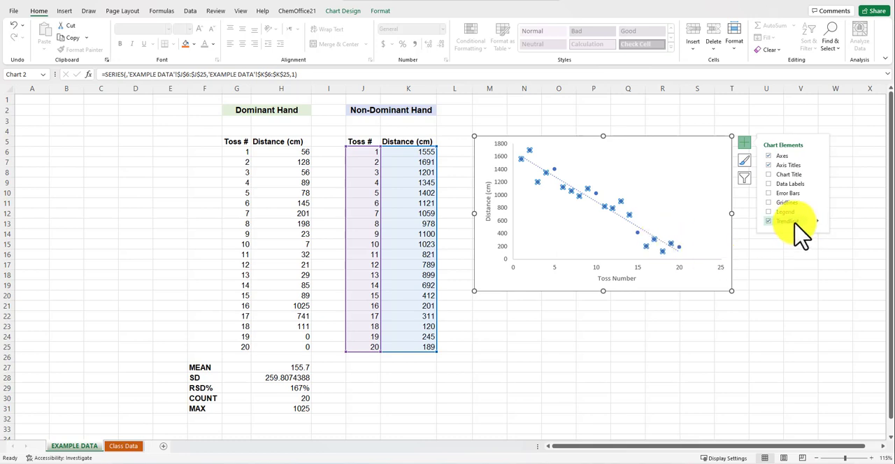
click(816, 221)
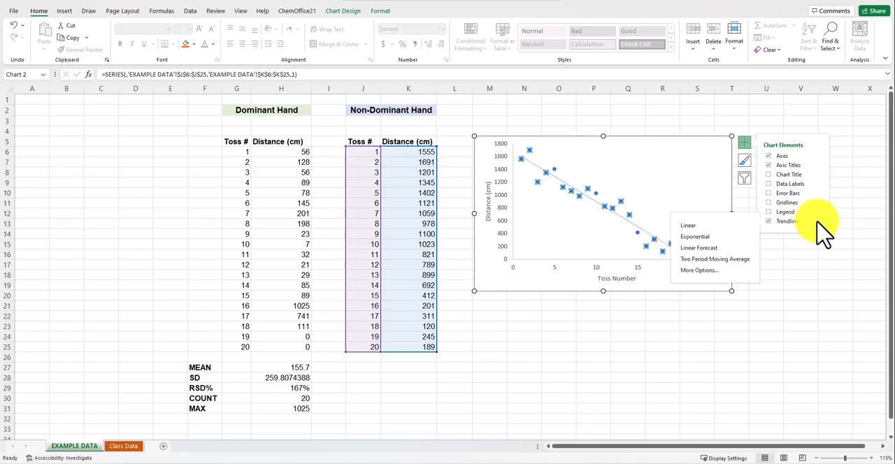
click(699, 270)
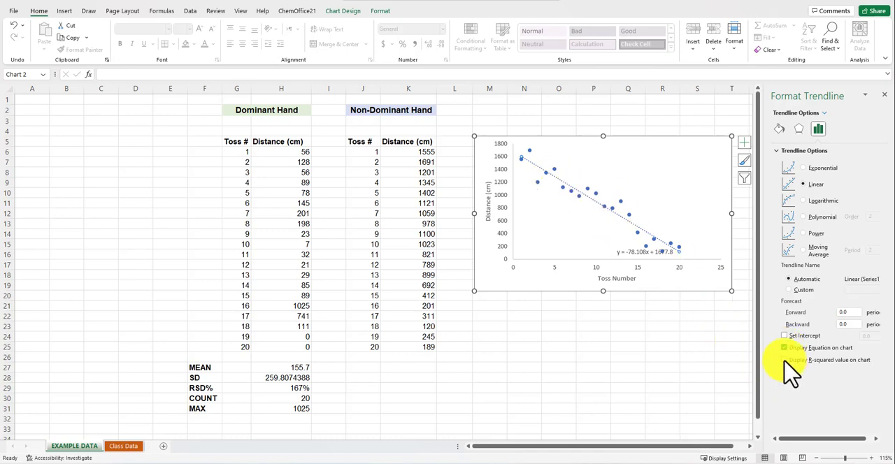
- Move the trendline equation label to the empty area above the trendline and set its font size to 16
click(634, 252)
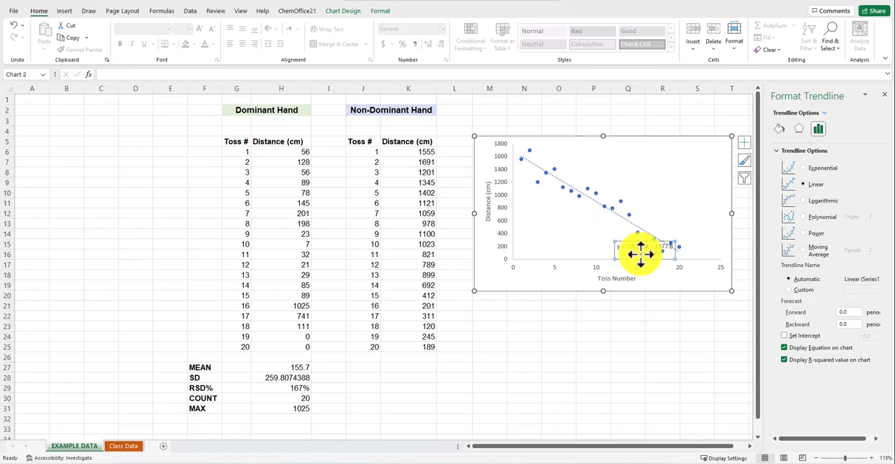
drag(615, 250, 599, 167)
drag(662, 165, 119, 356)
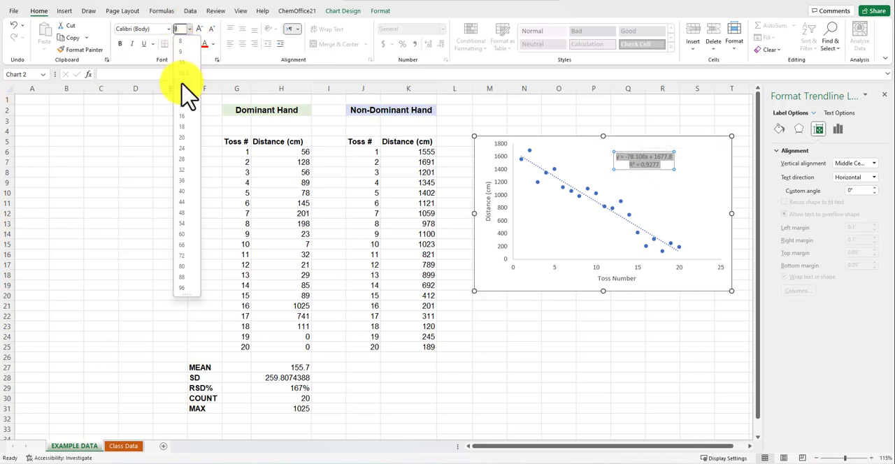
click(182, 131)
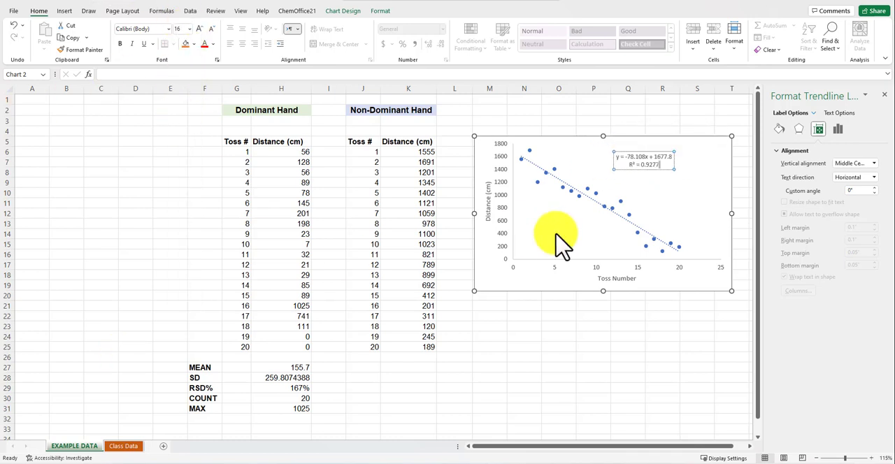
- Set the trendline equation label's font size to 20 and move the label to the upper edge of the chart
drag(662, 165, 607, 150)
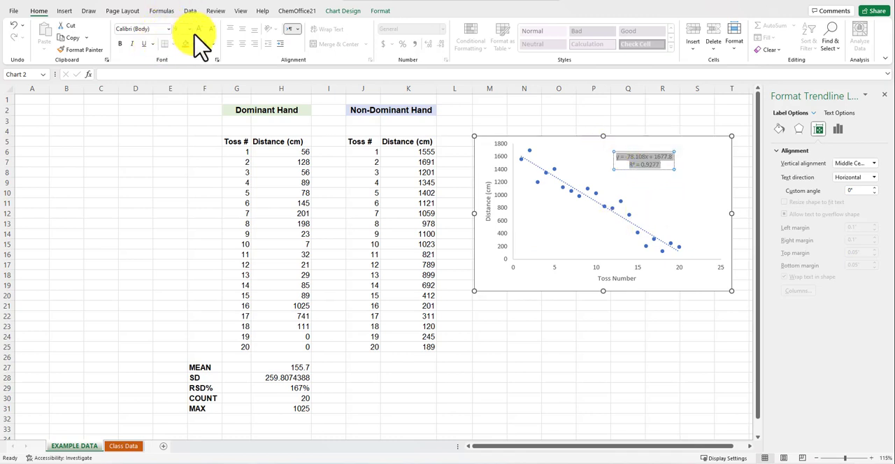
click(189, 28)
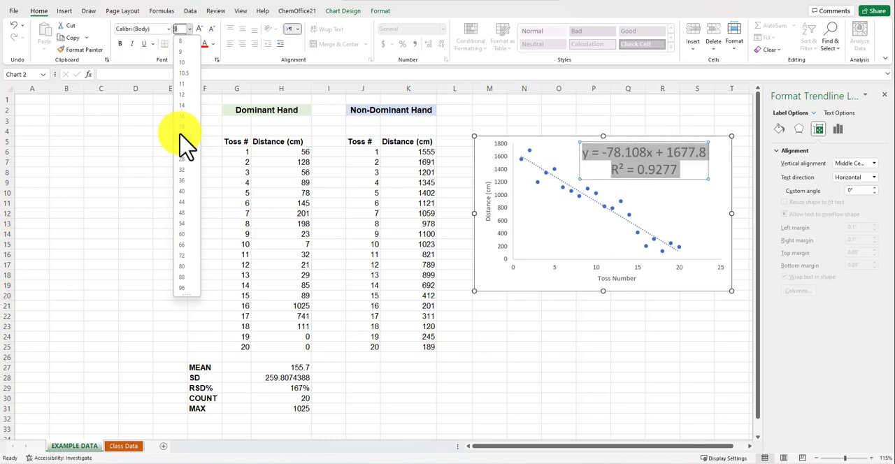
click(179, 133)
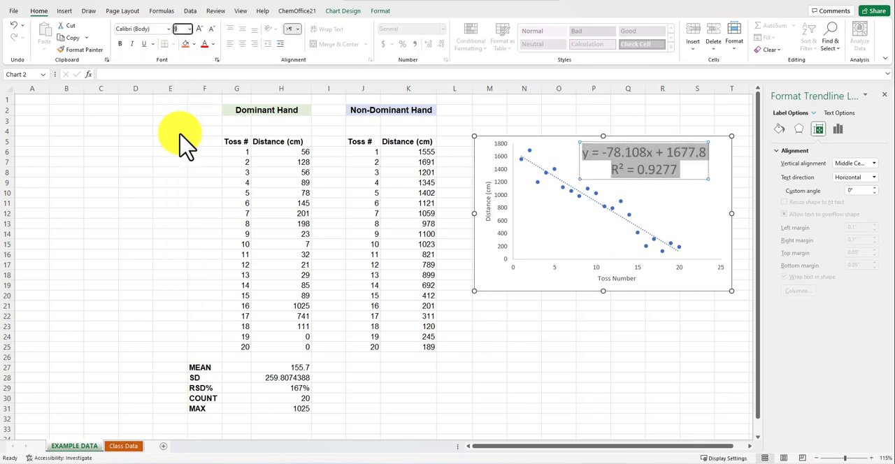
click(696, 357)
drag(672, 180, 636, 173)
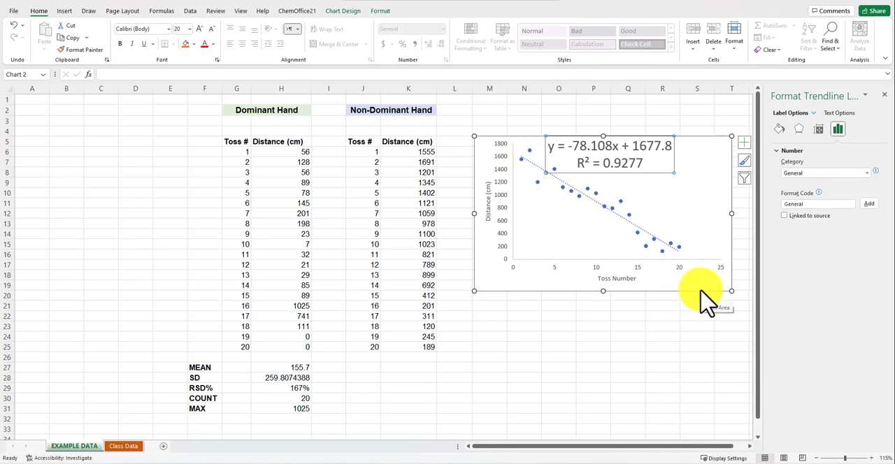
- Examine the y, slope, x and intercept terms of the trendline equation on the chart
double_click(624, 168)
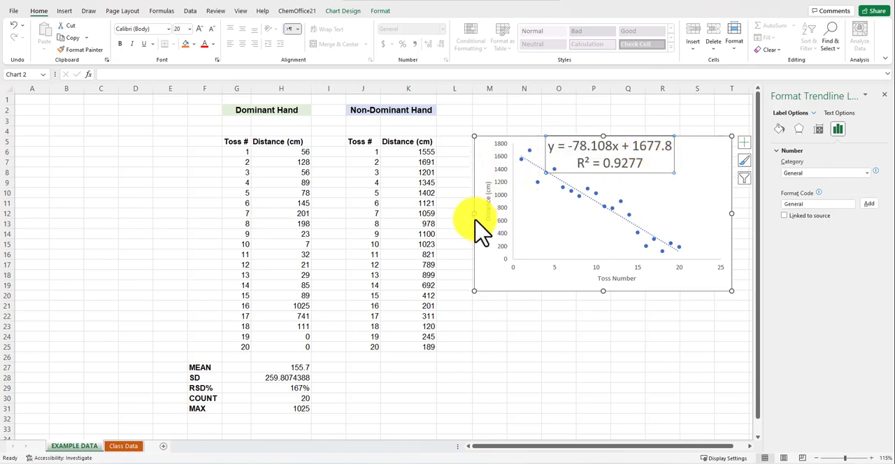
double_click(551, 148)
click(621, 149)
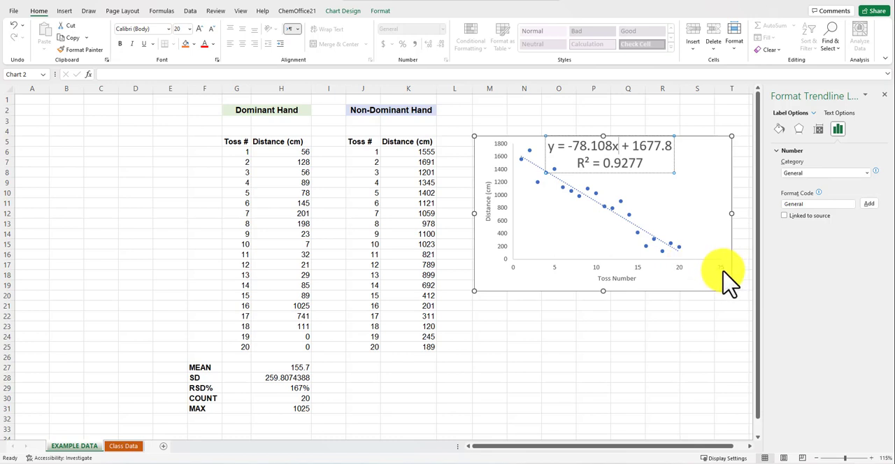
double_click(617, 149)
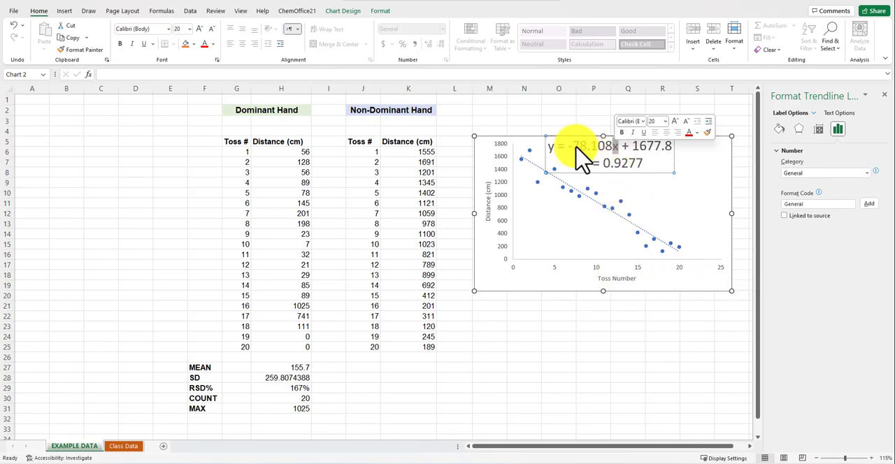
double_click(550, 149)
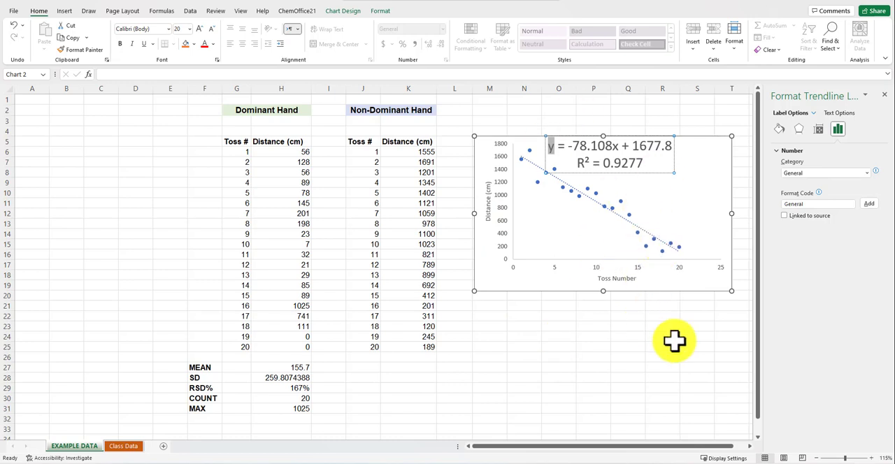
click(523, 323)
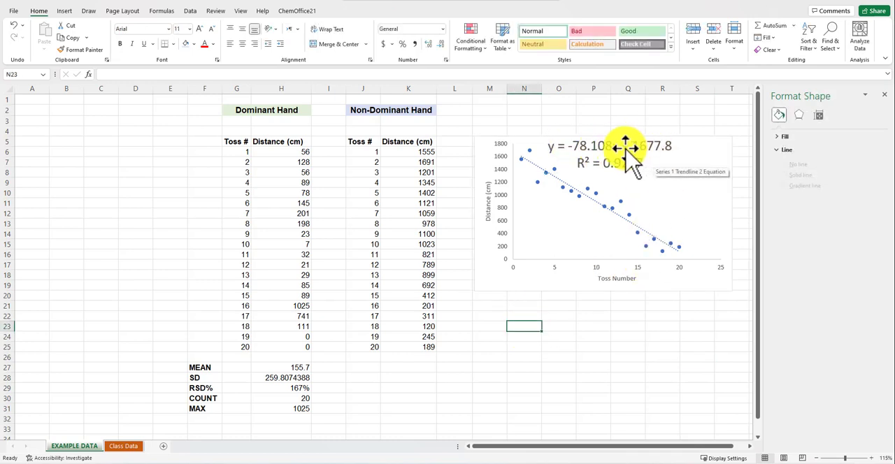
click(491, 317)
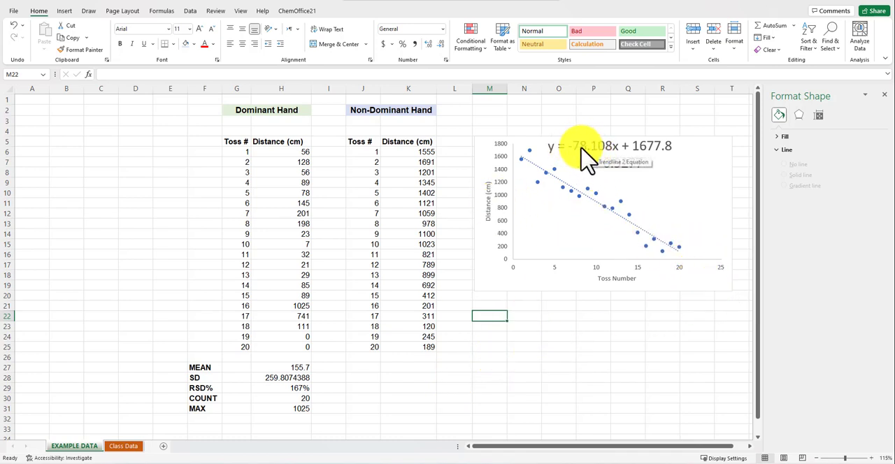
click(620, 147)
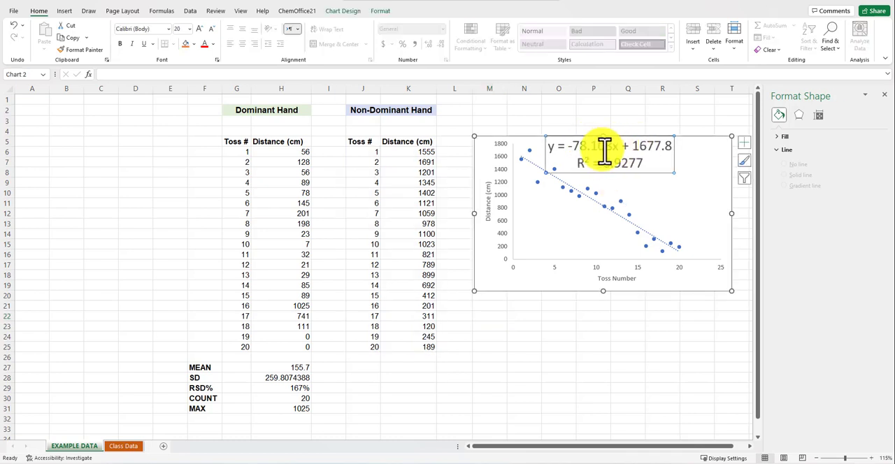
click(499, 316)
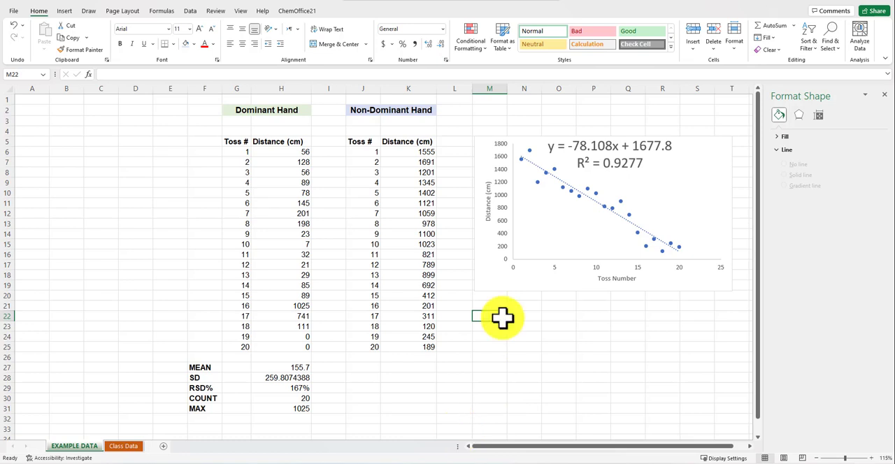
click(612, 146)
click(612, 146)
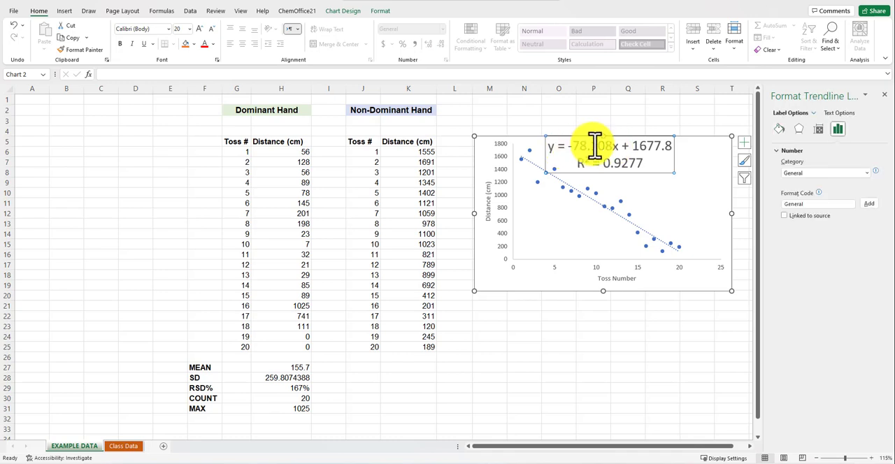
drag(638, 145, 673, 145)
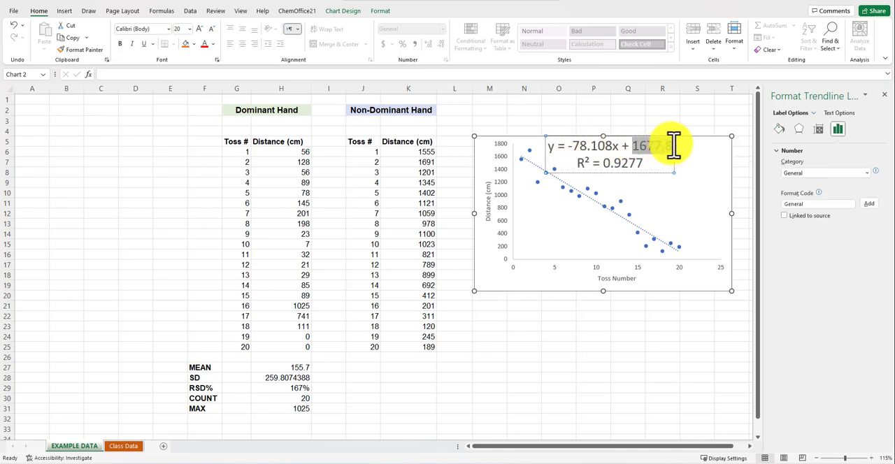
- Label cell M22 "slope" and calculate the slope in N22 with =slope(K6:K25,J6:J25)
click(495, 321)
click(493, 316)
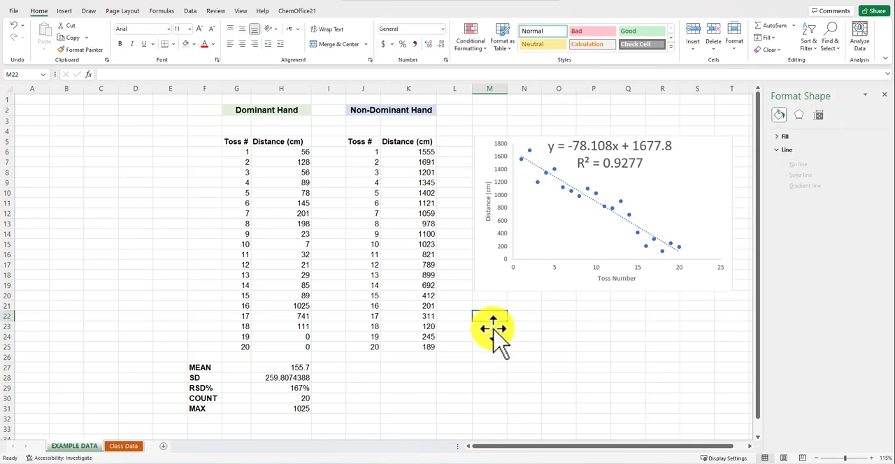
text(slope)
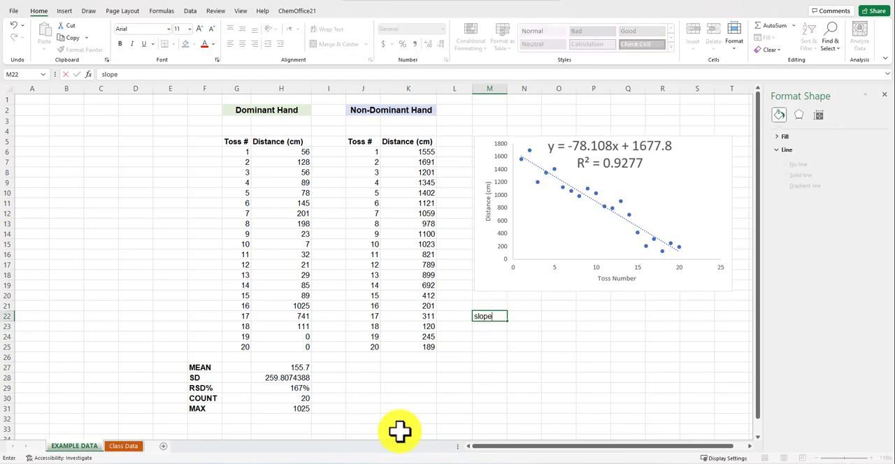
key(Tab)
text(=s)
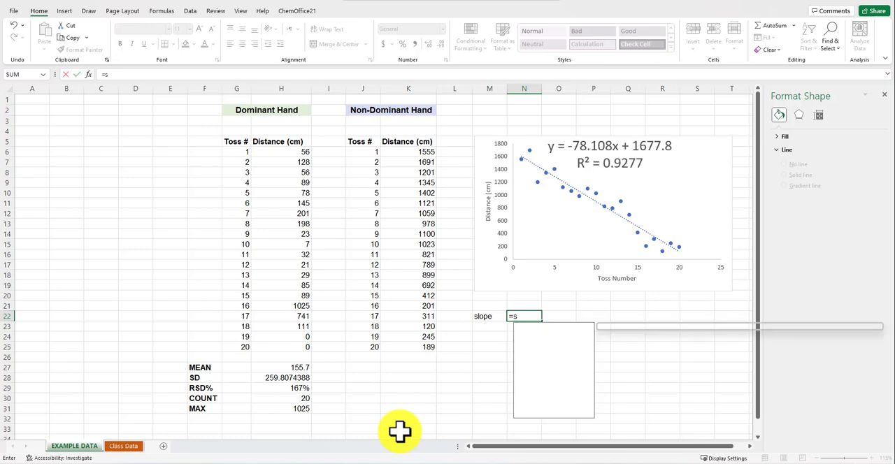
text(lope()
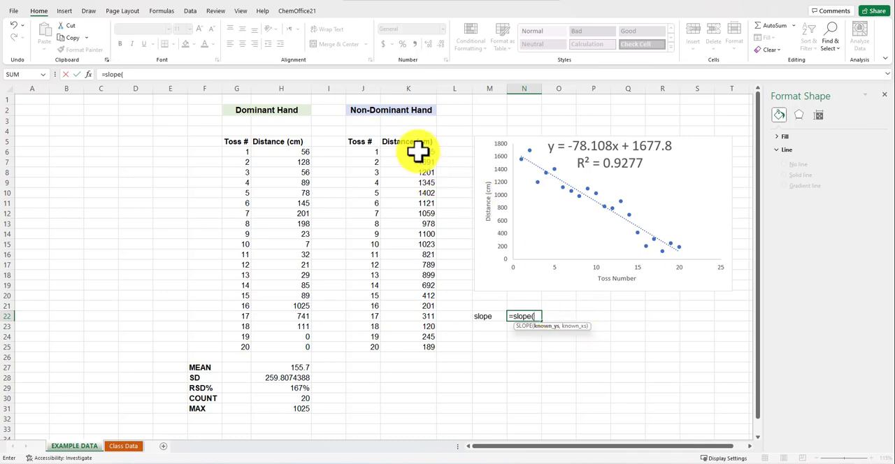
drag(417, 152, 401, 346)
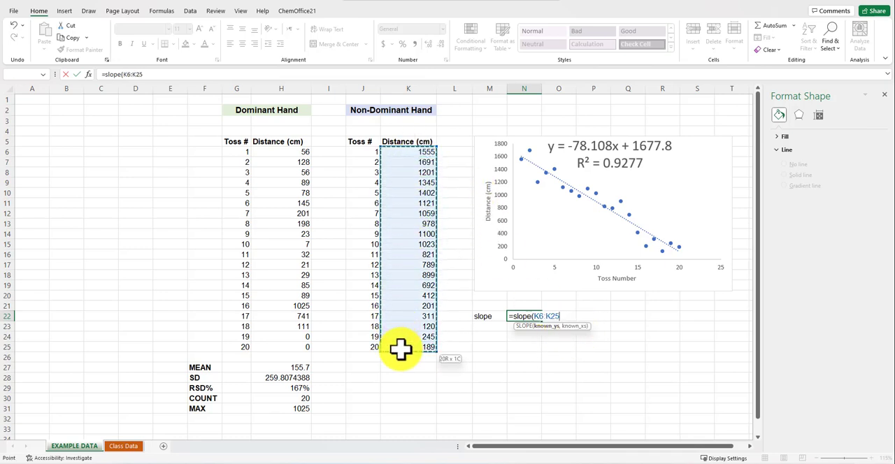
text(,)
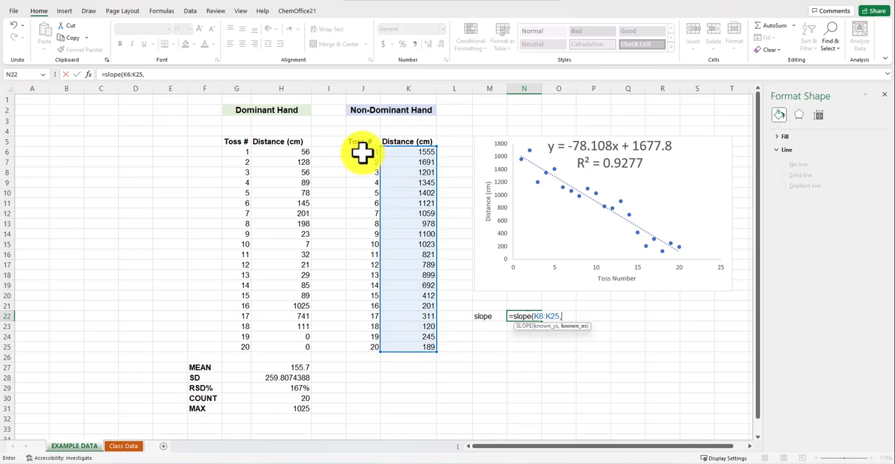
drag(361, 153, 353, 344)
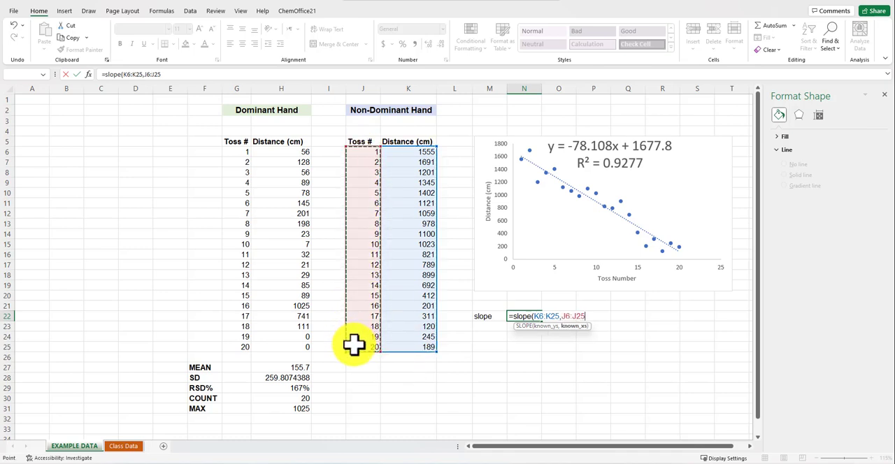
text())
key(Return)
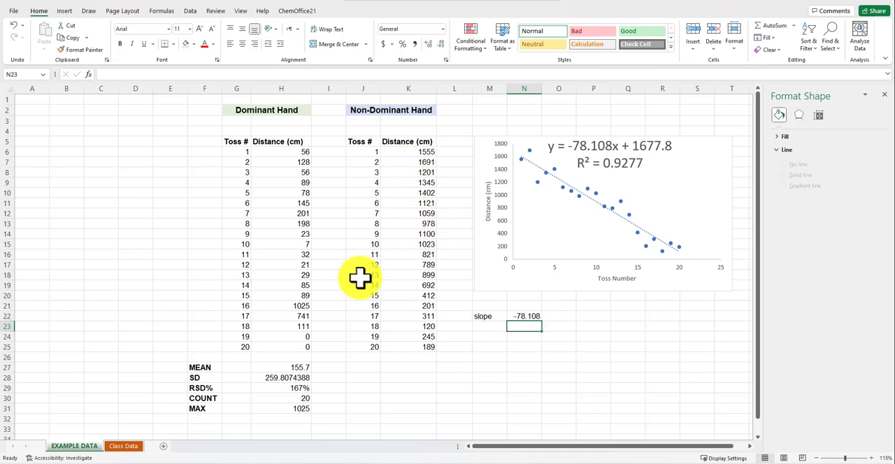
- Label cell M23 "b" and calculate the intercept in N23 with =intercept(K6:K25,J6:J25)
click(474, 324)
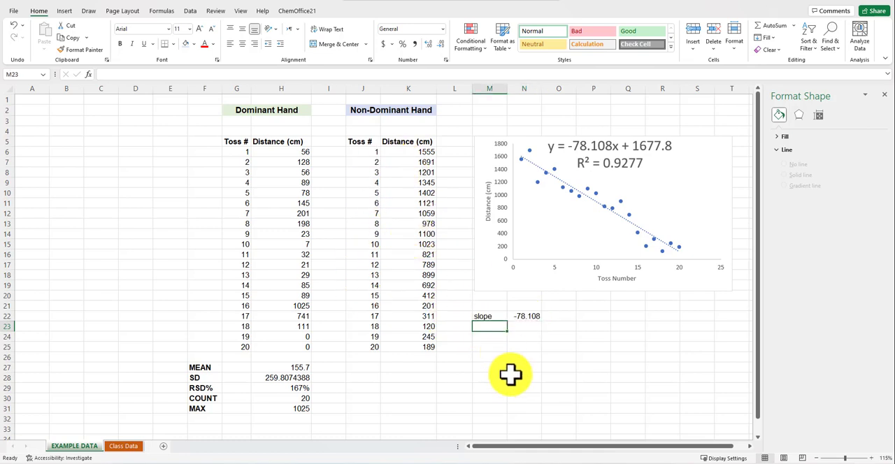
text(b)
key(Tab)
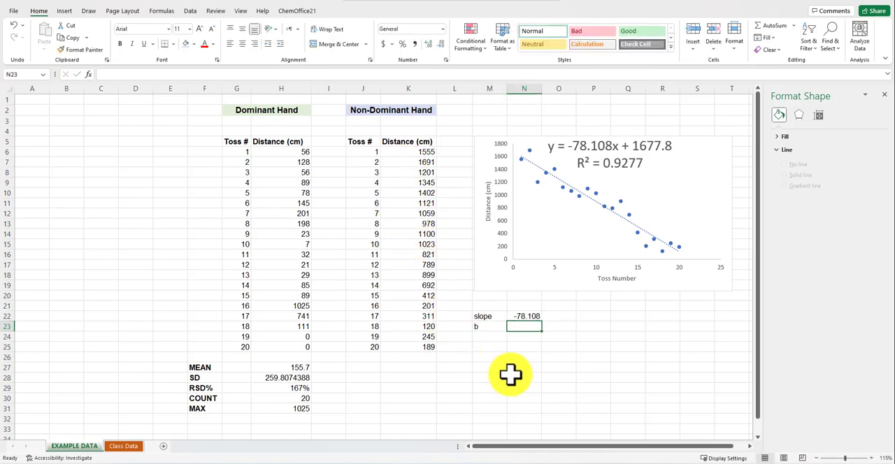
text(=inter)
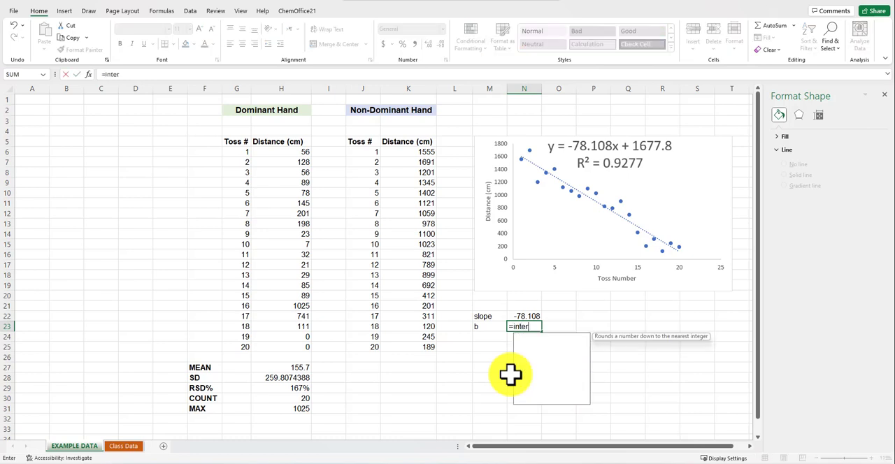
text(cept()
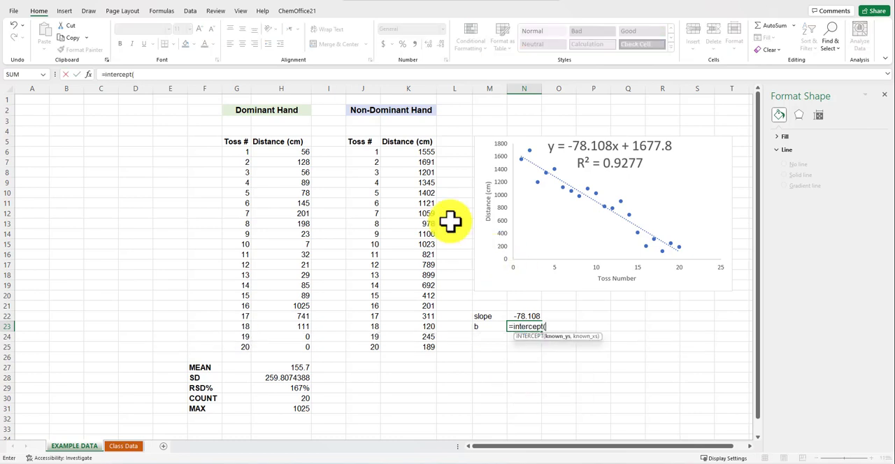
drag(410, 151, 400, 352)
text(,)
drag(357, 151, 352, 344)
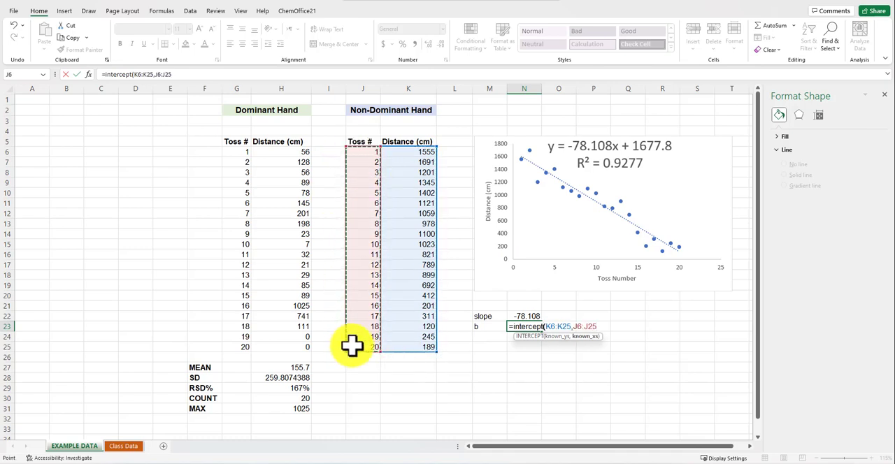
text())
key(Return)
- Label cell M24 "x" and enter a toss number of 25 in N24
click(486, 341)
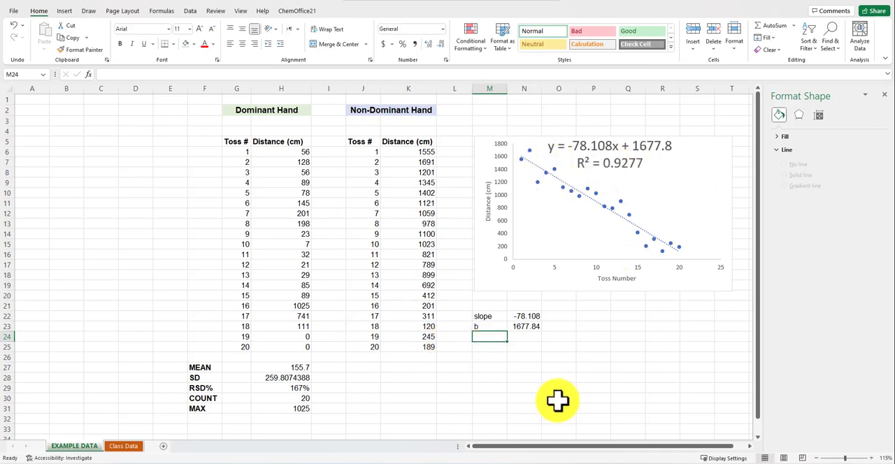
text(x)
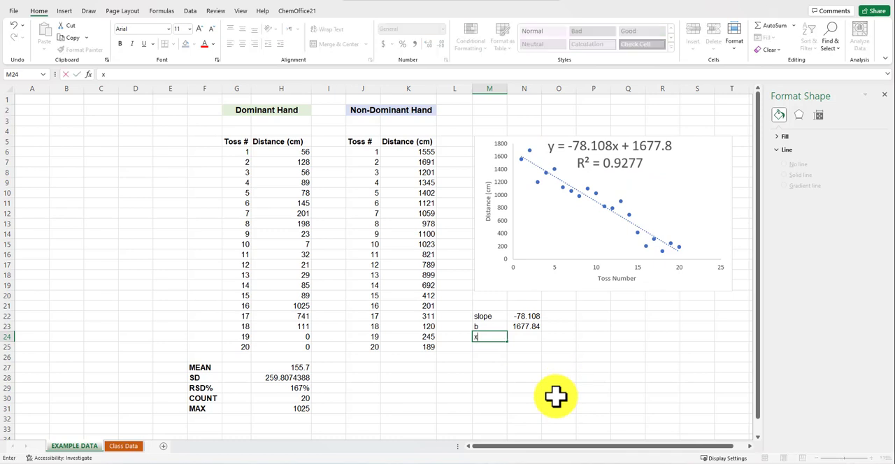
key(Tab)
text(25)
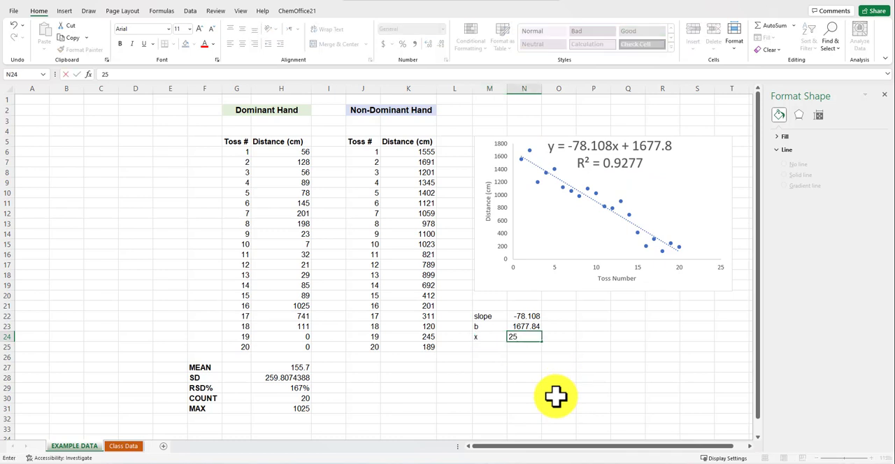
key(Return)
- Label cell M25 "y" and calculate the predicted distance in N25 with =(N22*N24)+N23
text(y)
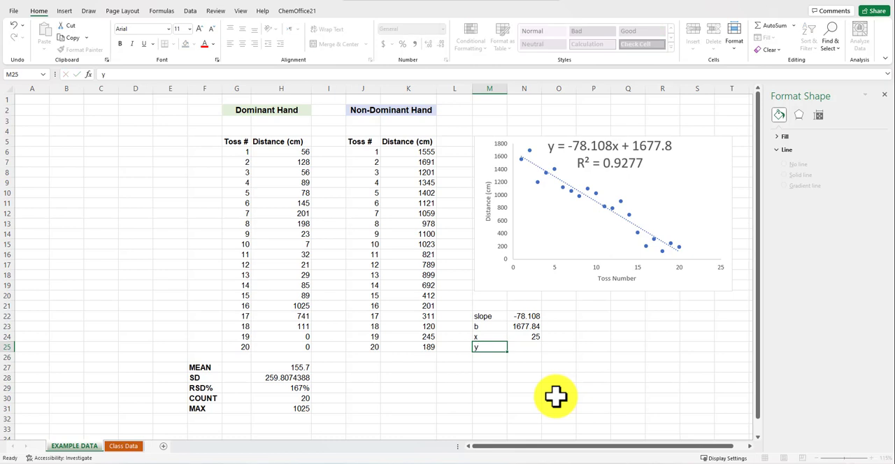
key(Tab)
text(=)
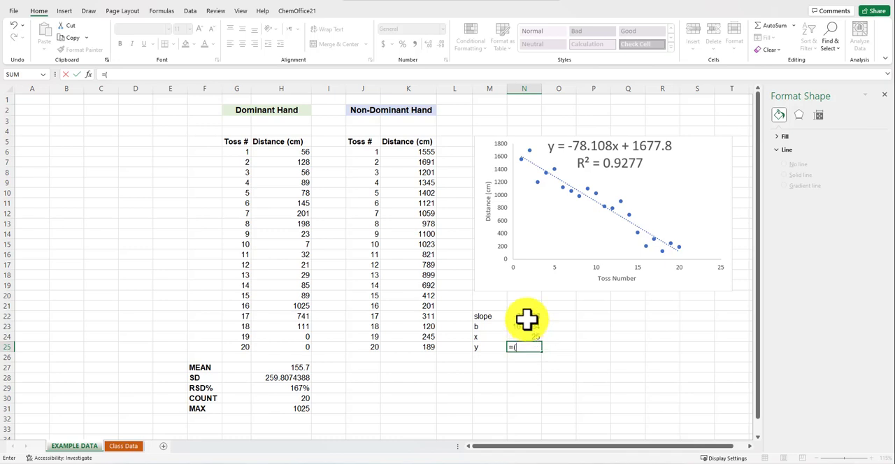
click(524, 317)
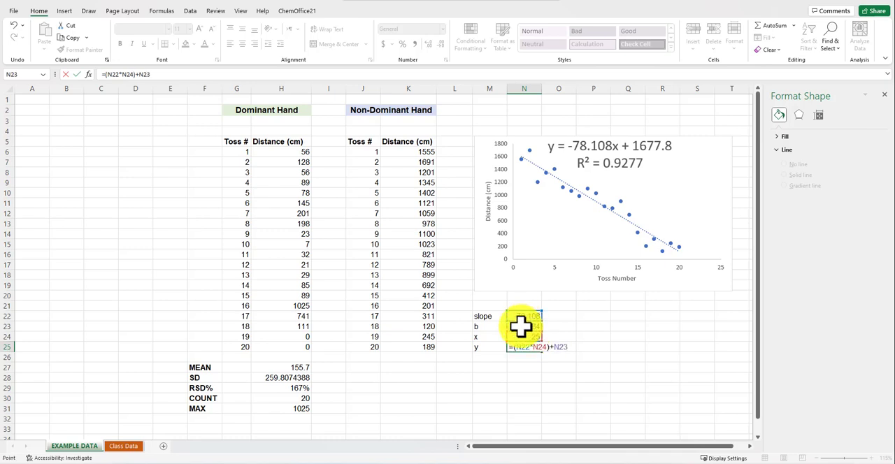
key(Return)
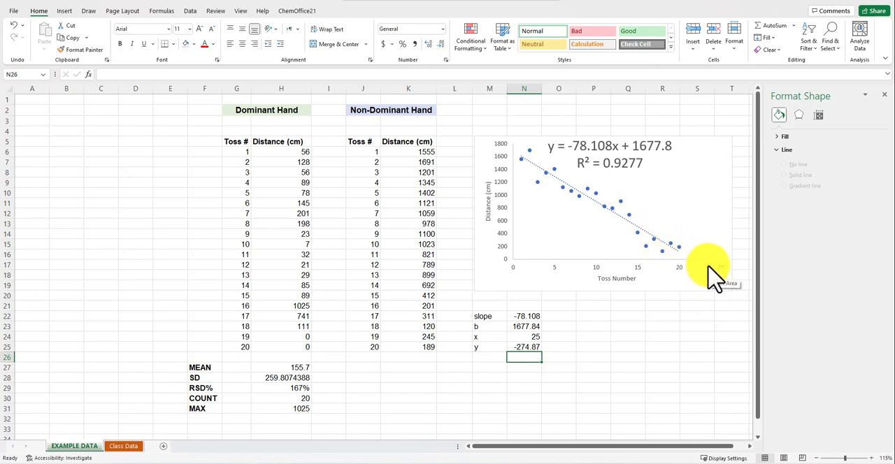
- Change the x value in N24 to 21 to recalculate the predicted distance, and select that cell again
click(529, 337)
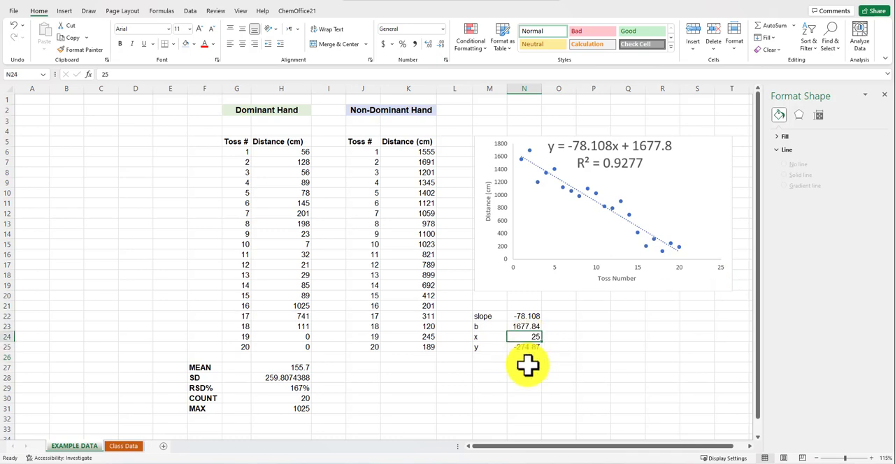
text(21)
key(Return)
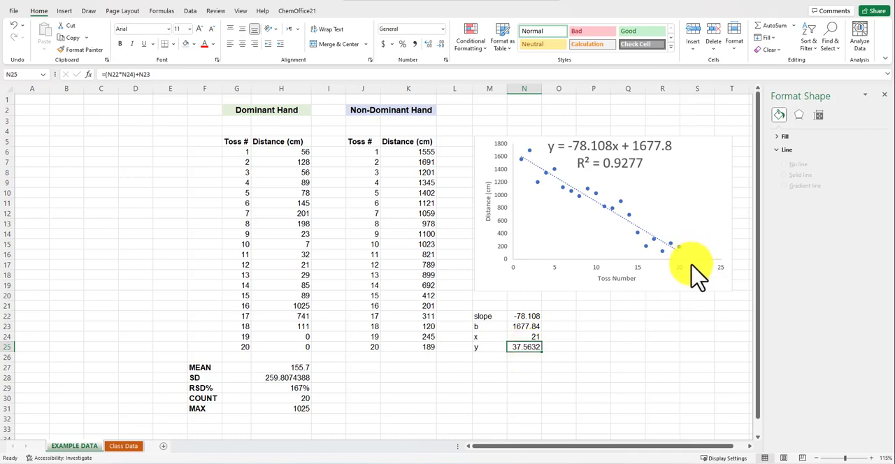
click(525, 337)
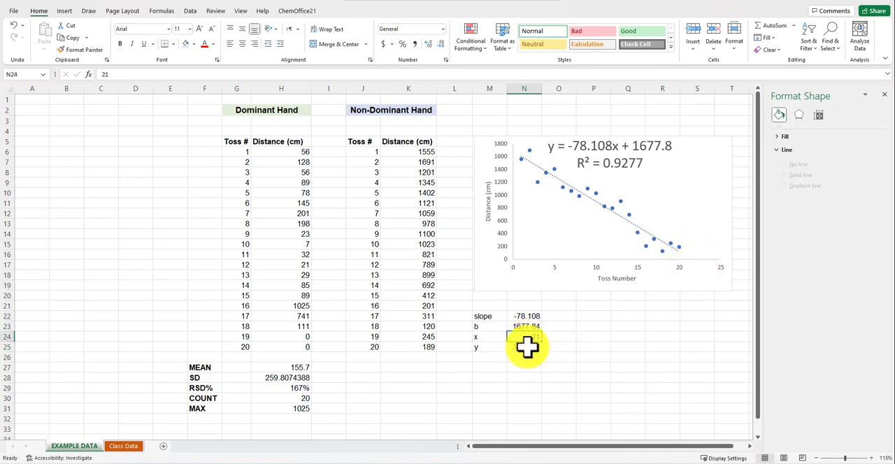